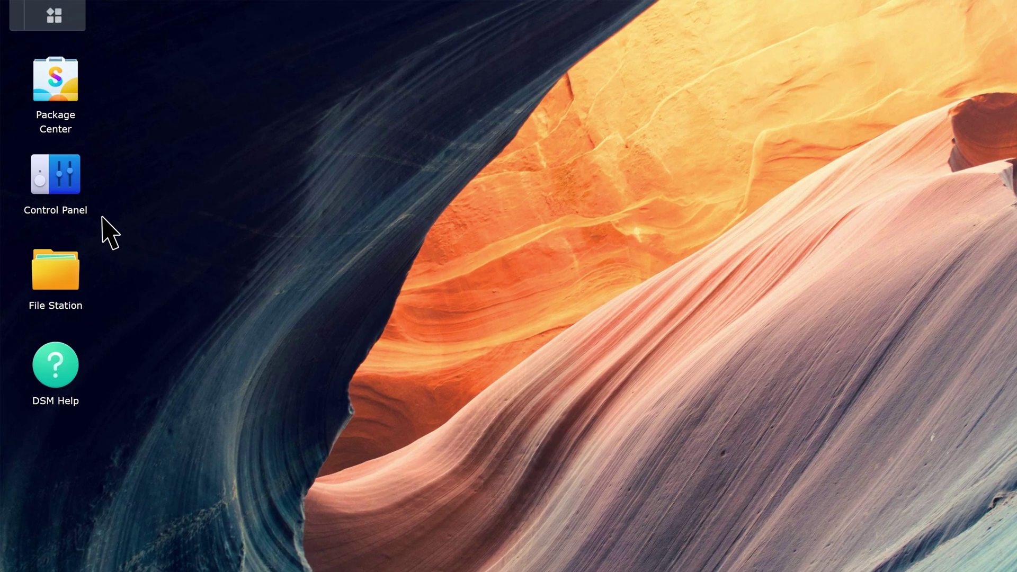
- Open Control Panel's Security settings and show the Certificate list
{"action": "left_click", "coordinate": [52, 152]}
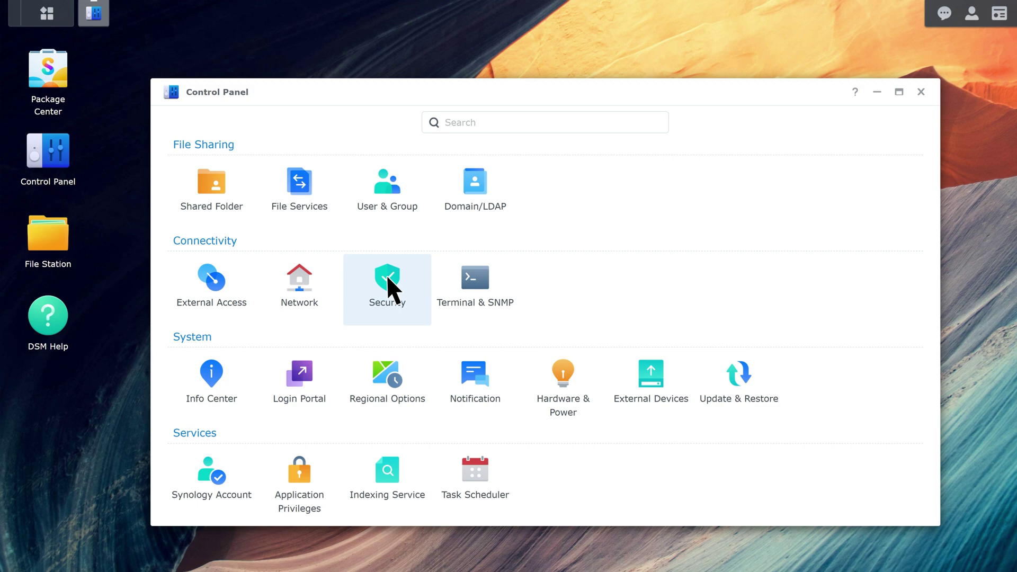
{"action": "left_click", "coordinate": [444, 319]}
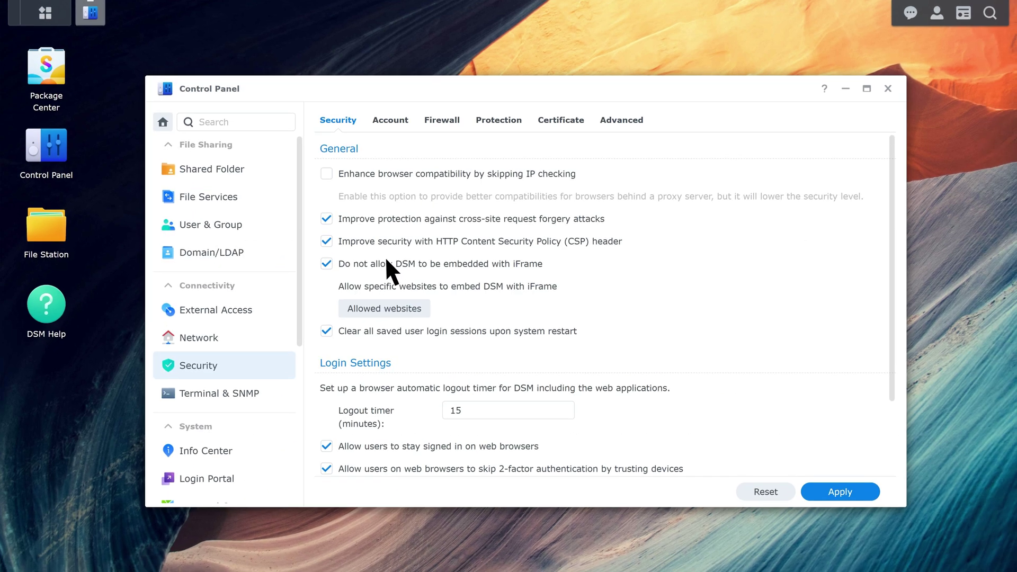
{"action": "left_click", "coordinate": [561, 120]}
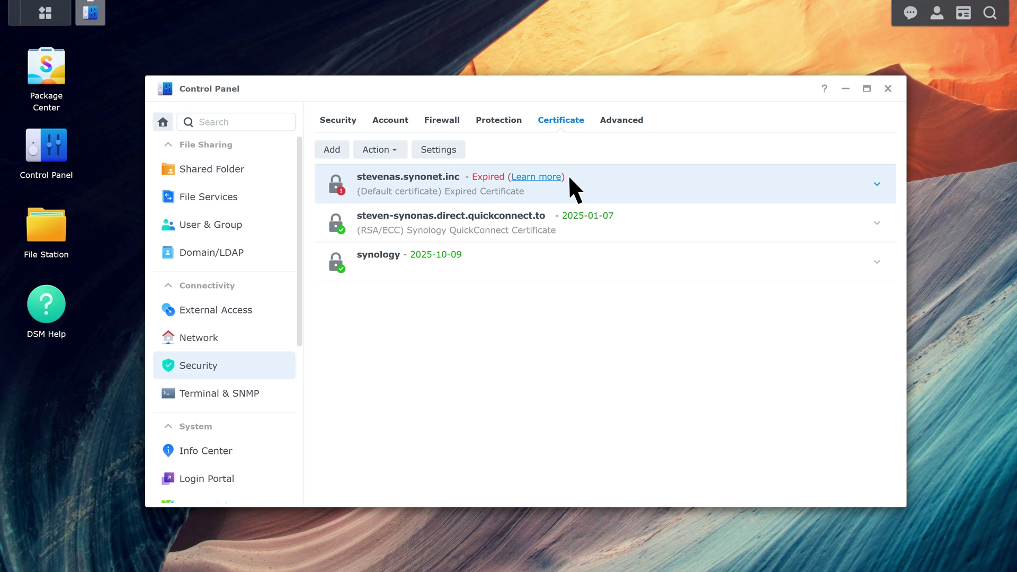
- Start adding a new certificate obtained from Let's Encrypt
{"action": "left_click", "coordinate": [342, 150]}
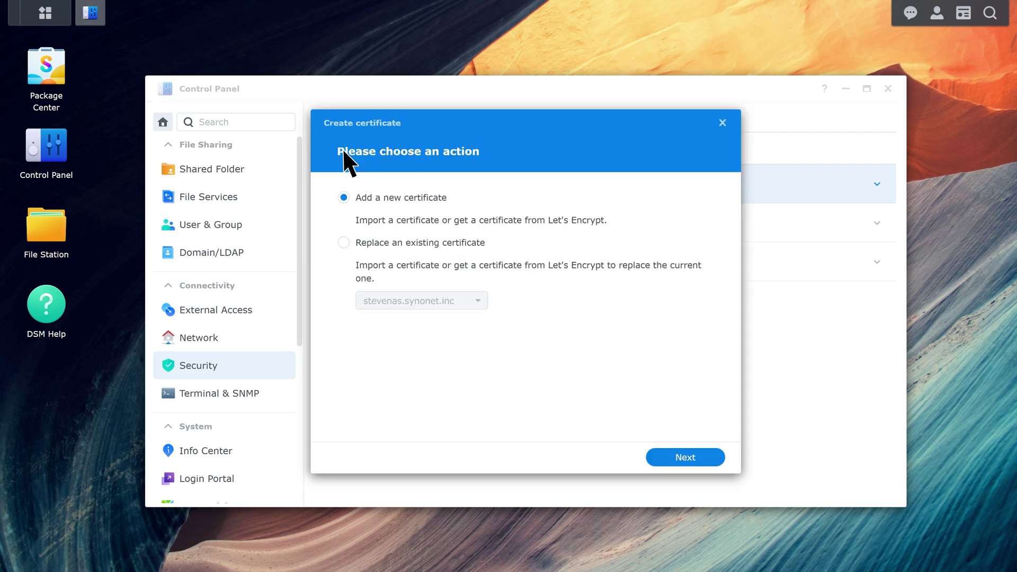
{"action": "left_click", "coordinate": [699, 457]}
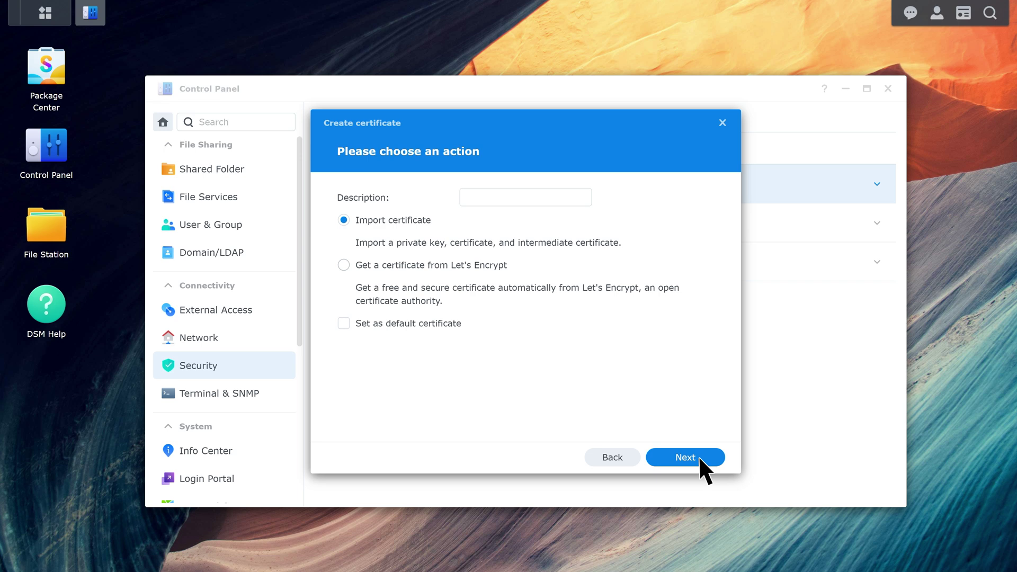
{"action": "left_click", "coordinate": [343, 265]}
{"action": "left_click", "coordinate": [688, 457]}
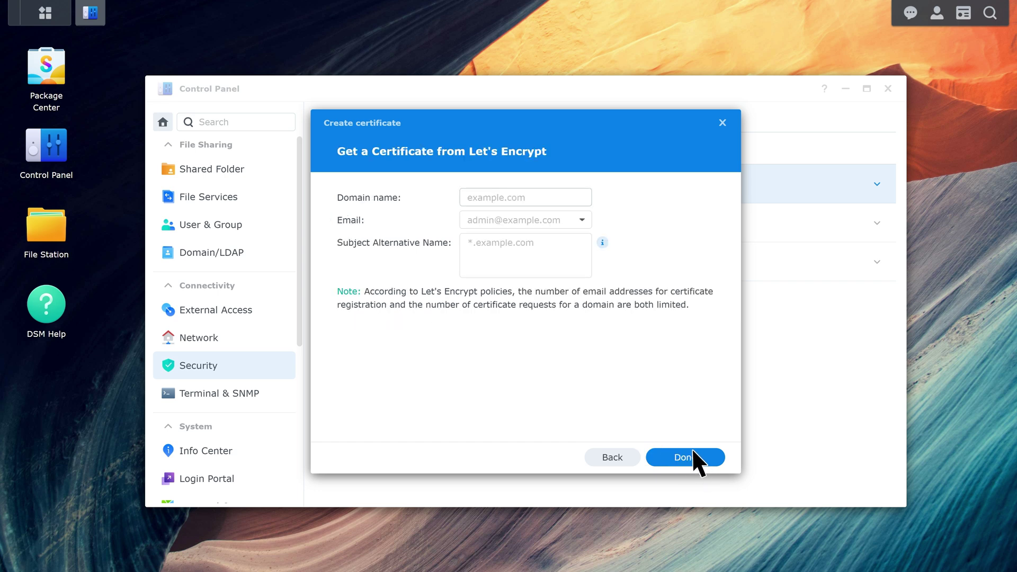
- Request it for stevenas.synology.me with the saved e-mail and alternative name steven02nas.synology.me
{"action": "left_click", "coordinate": [478, 197]}
{"action": "type", "text": "stevenas.synology.me"}
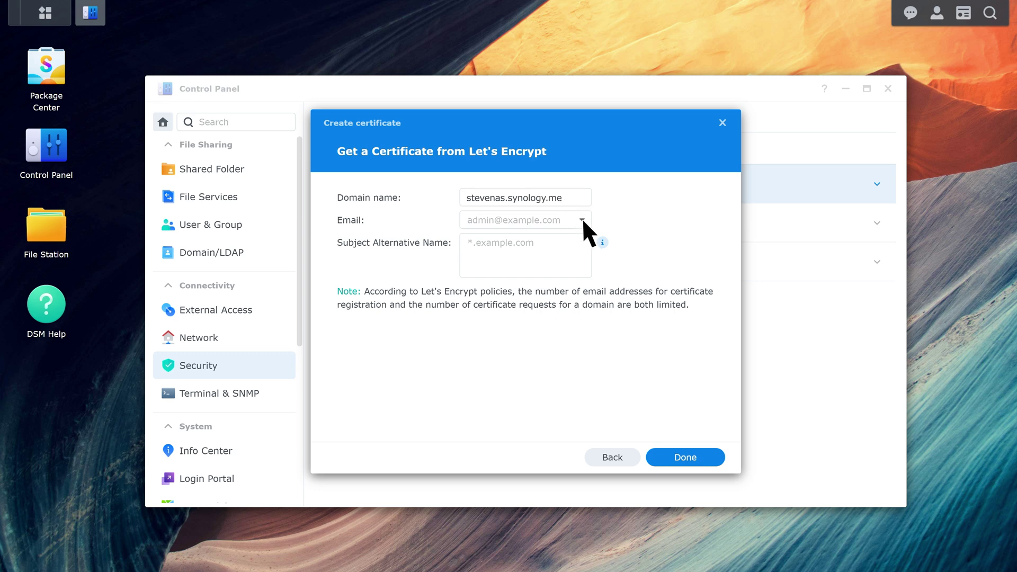
{"action": "left_click", "coordinate": [583, 218]}
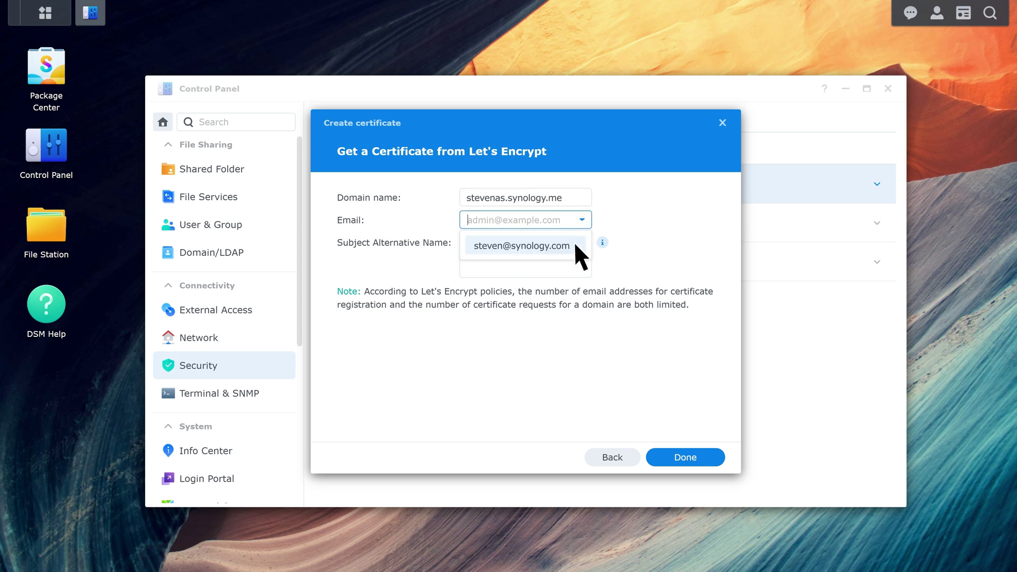
{"action": "left_click", "coordinate": [573, 243]}
{"action": "left_click", "coordinate": [573, 243]}
{"action": "type", "text": "steven02nas.sy"}
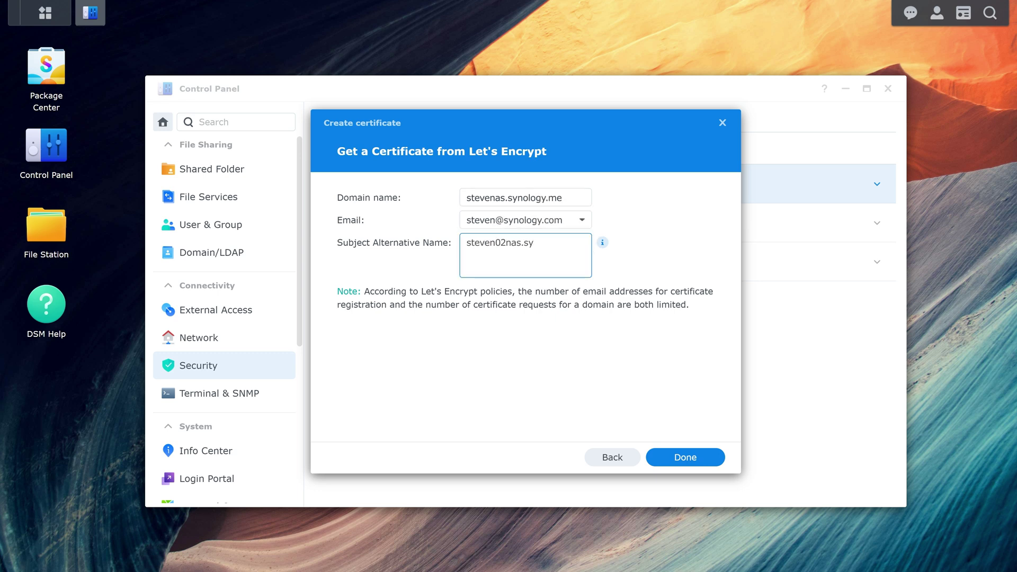
{"action": "type", "text": "nology.me"}
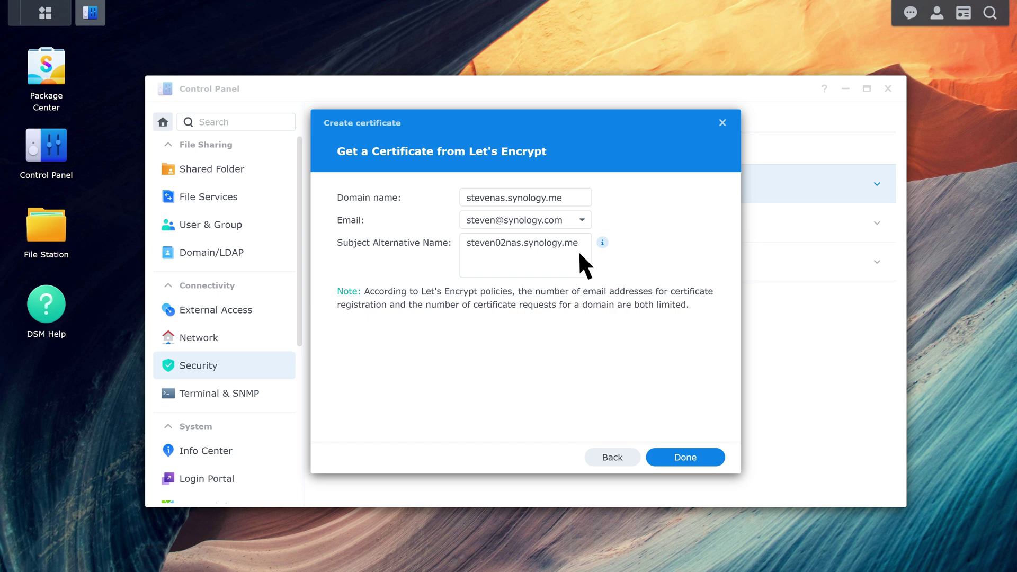
{"action": "left_click", "coordinate": [688, 457]}
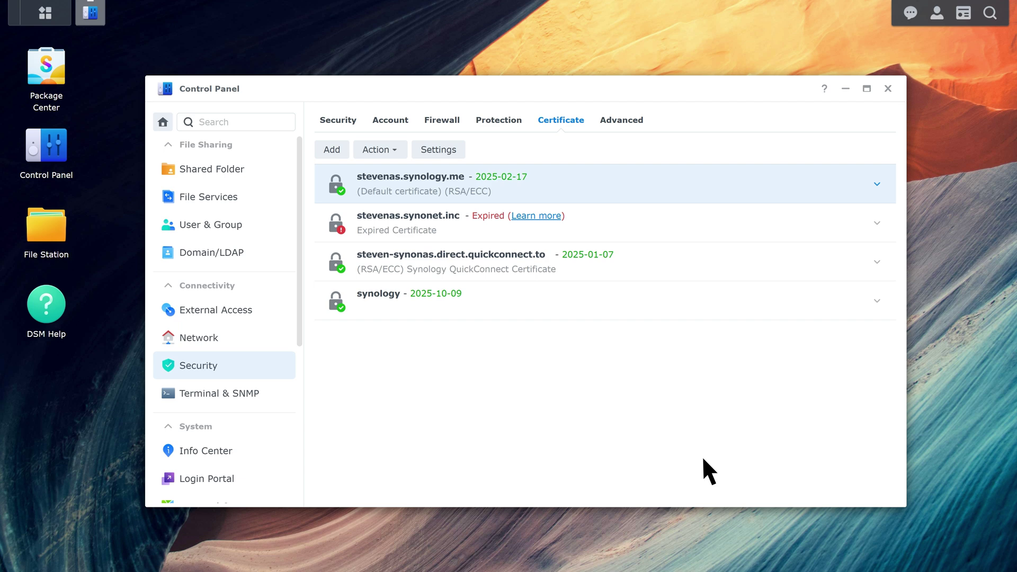
- Assign the stevenas.synology.me certificate to Synology Drive Server and confirm the change
{"action": "left_click", "coordinate": [444, 150]}
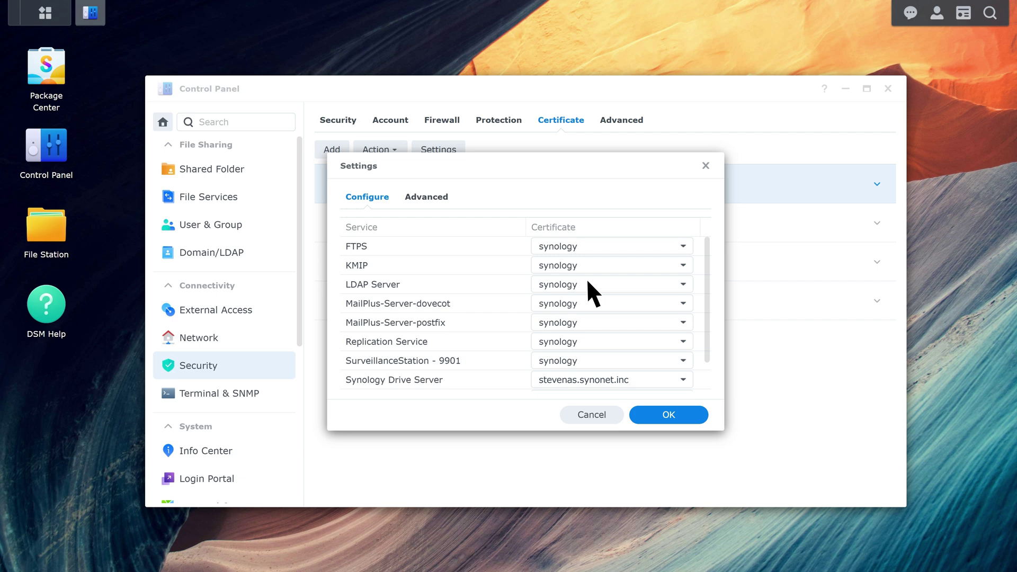
{"action": "left_click", "coordinate": [683, 380]}
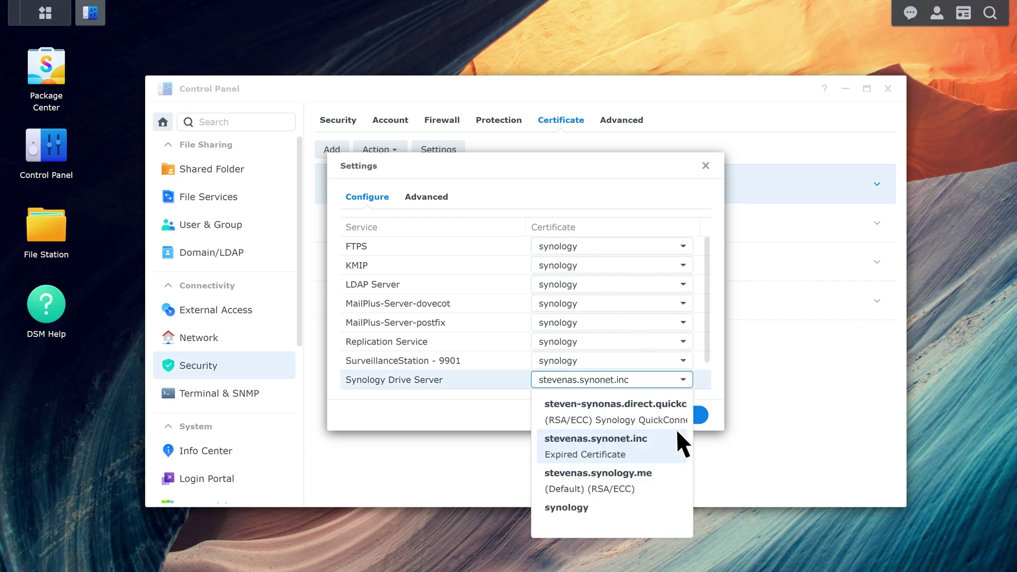
{"action": "left_click", "coordinate": [670, 473]}
{"action": "left_click", "coordinate": [692, 317]}
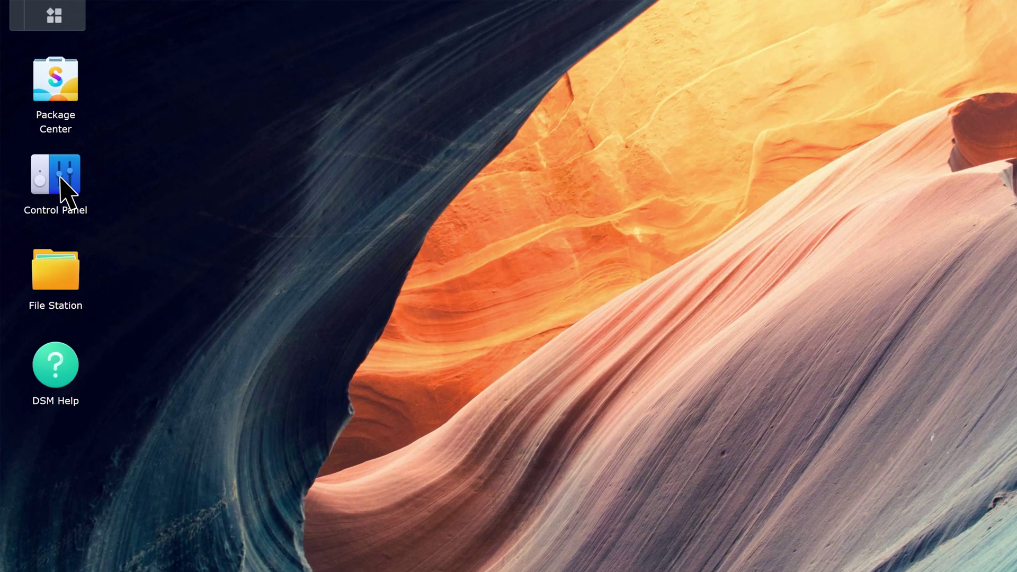
- Reopen the certificate list and start a new certificate signing request from the Advanced settings
{"action": "left_click", "coordinate": [56, 154]}
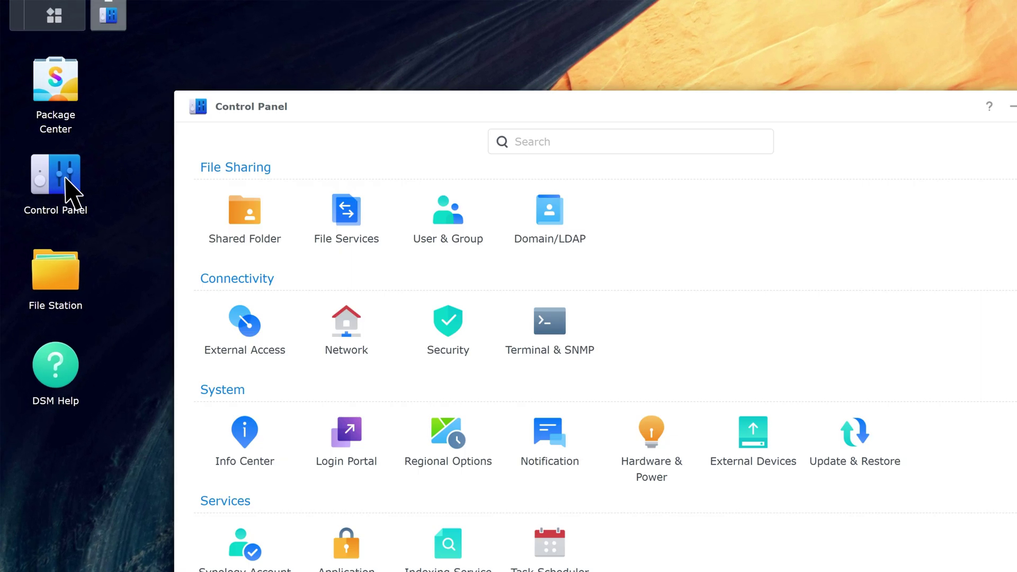
{"action": "left_click", "coordinate": [430, 308]}
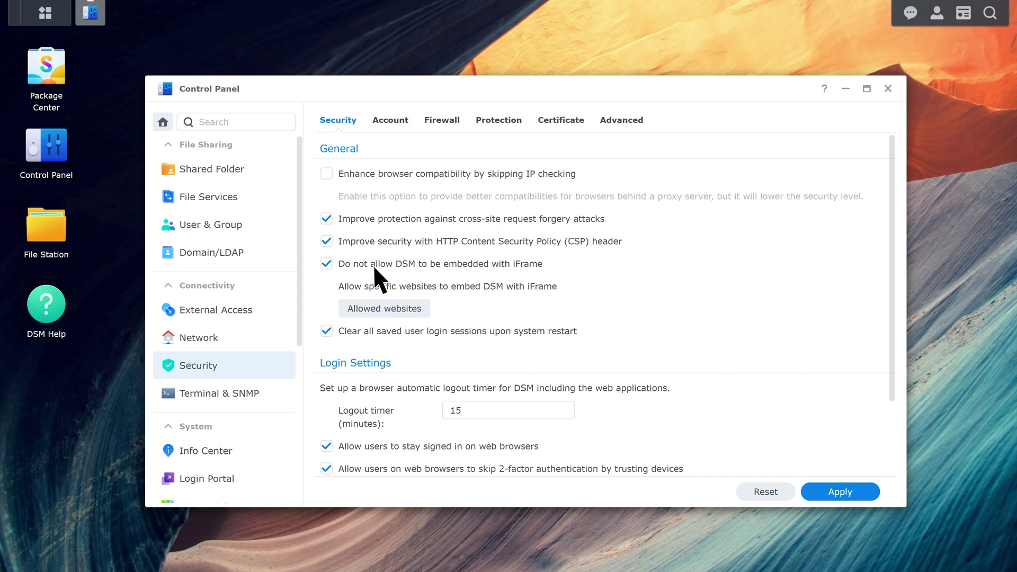
{"action": "left_click", "coordinate": [584, 121]}
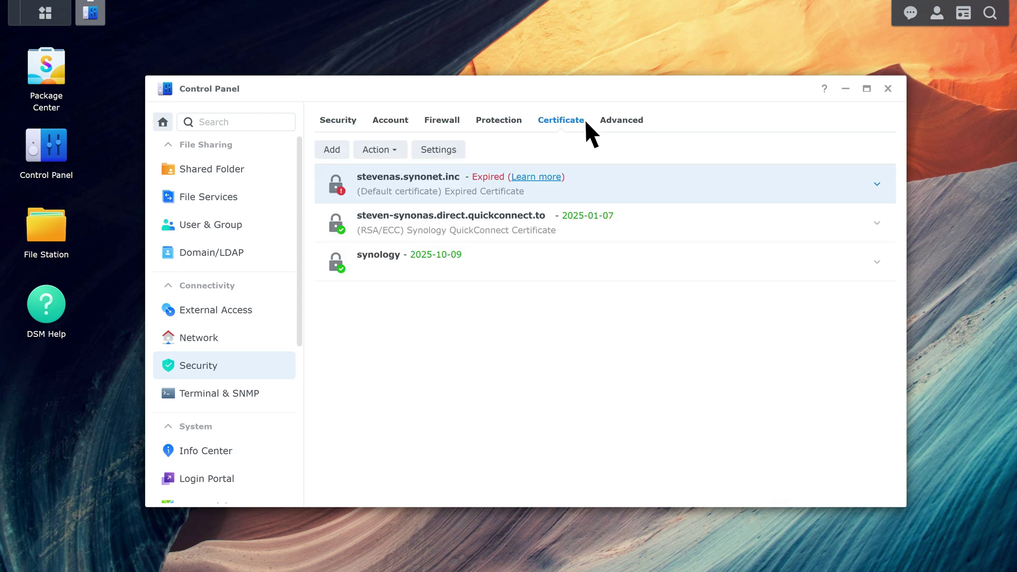
{"action": "left_click", "coordinate": [448, 150]}
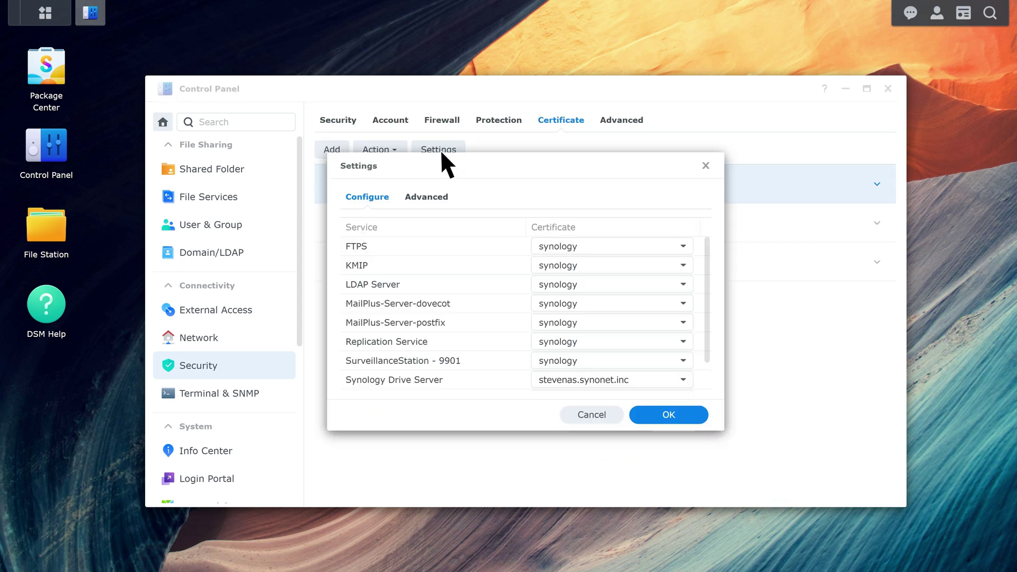
{"action": "left_click", "coordinate": [428, 197]}
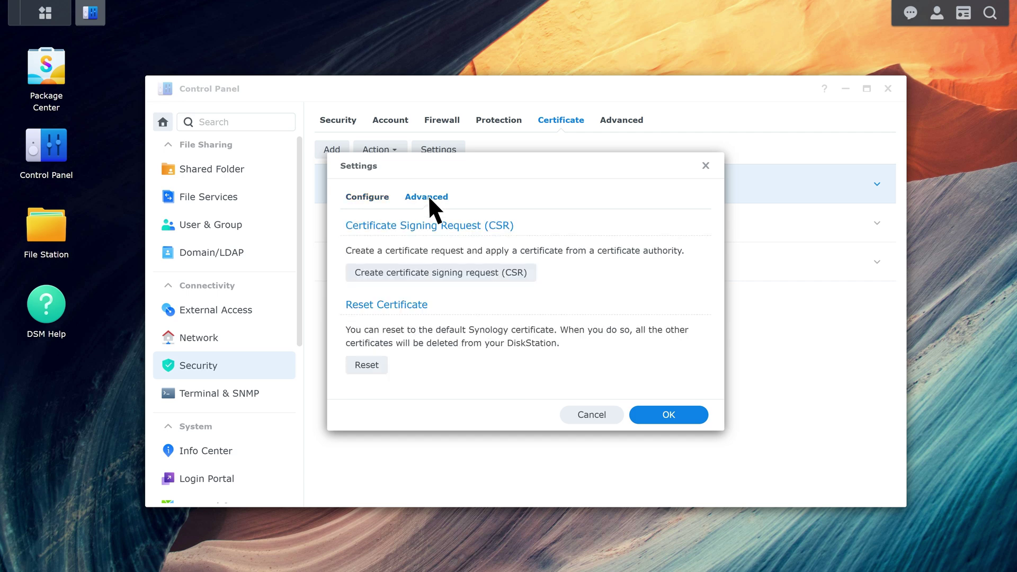
{"action": "left_click", "coordinate": [521, 271]}
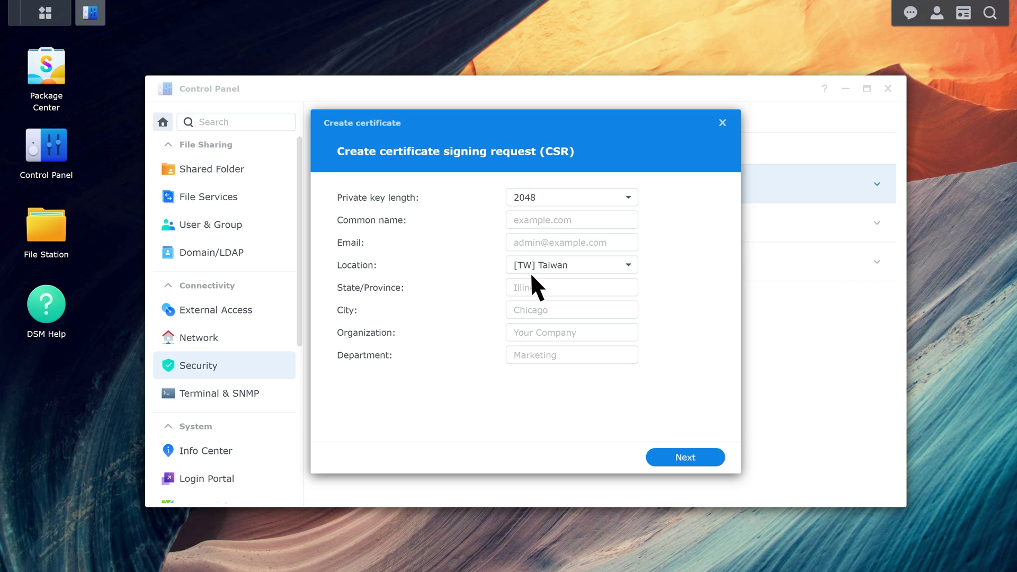
{"action": "left_click", "coordinate": [573, 221]}
{"action": "type", "text": "www.synonas.net"}
{"action": "key", "text": "Tab"}
{"action": "key", "text": "Tab"}
{"action": "key", "text": "Tab"}
{"action": "type", "text": "Taip"}
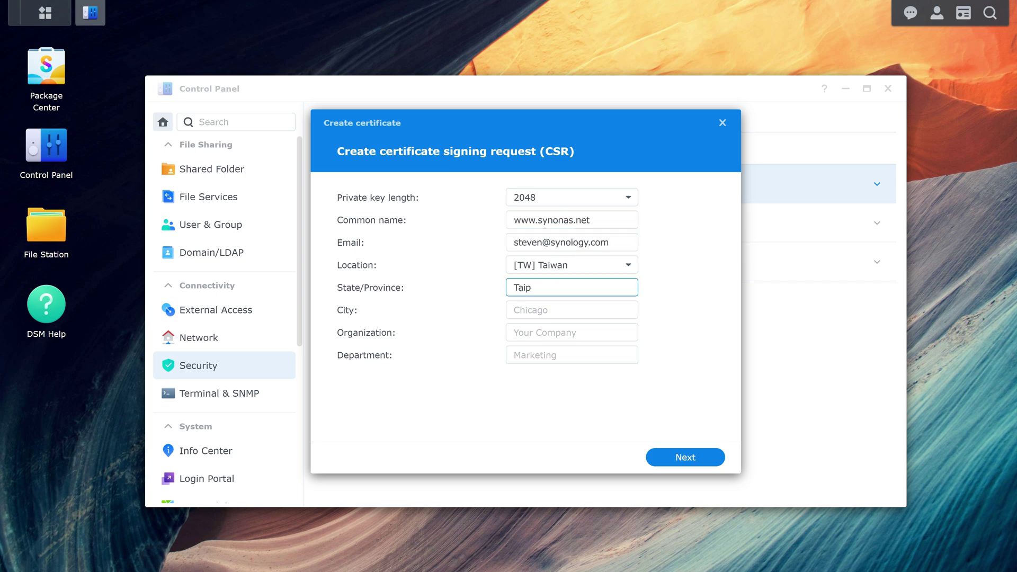
{"action": "type", "text": "ei"}
- Add city Taipei City, organization Synology Inc., department IT Department, then generate and download the CSR
{"action": "key", "text": "Tab"}
{"action": "type", "text": "Taipei City"}
{"action": "key", "text": "Tab"}
{"action": "type", "text": "Synology Inc."}
{"action": "key", "text": "Tab"}
{"action": "type", "text": "IT Department"}
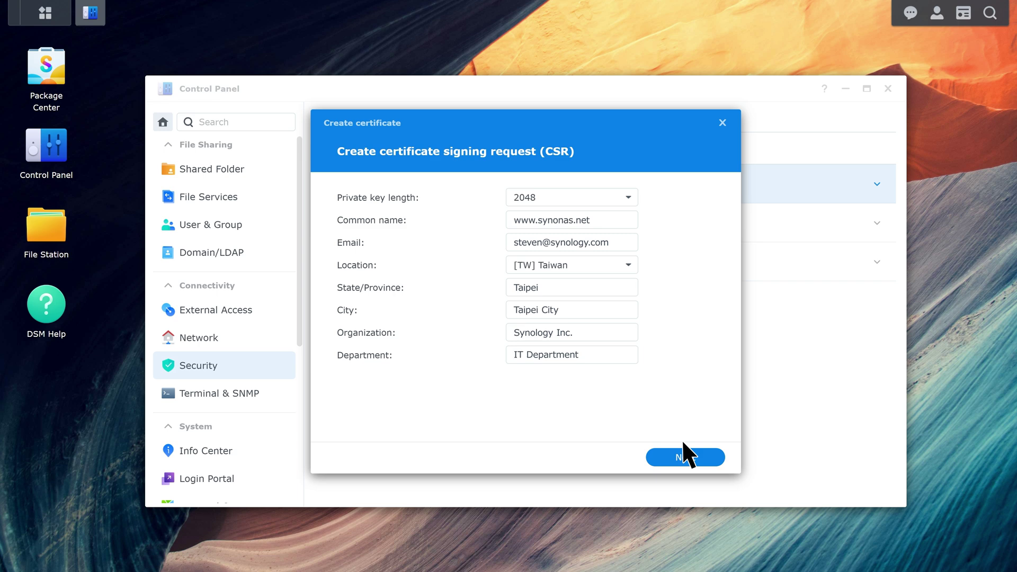
{"action": "left_click", "coordinate": [701, 457]}
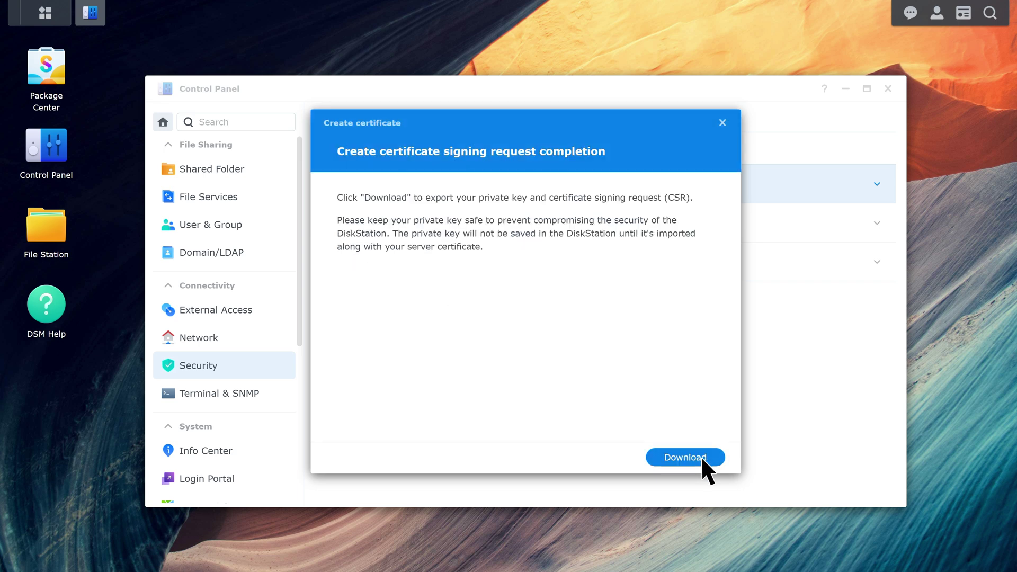
{"action": "left_click", "coordinate": [700, 456]}
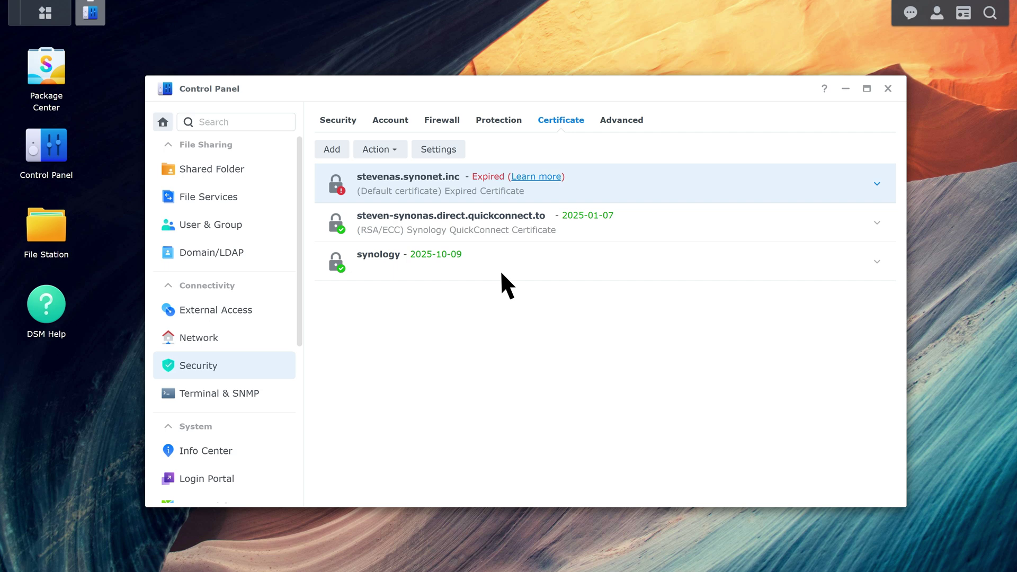
- Start adding a new certificate by importing one
{"action": "left_click", "coordinate": [342, 149]}
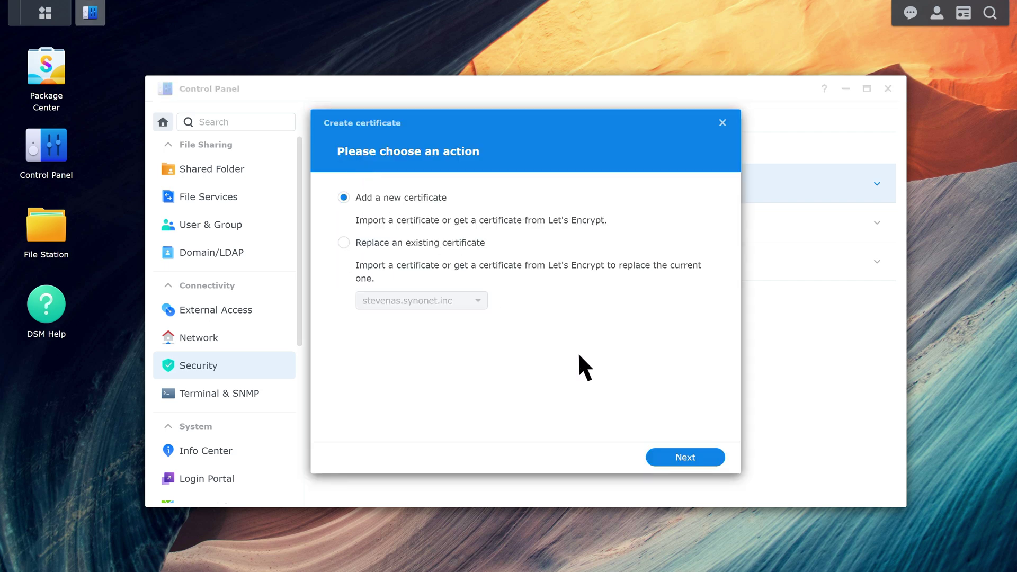
{"action": "left_click", "coordinate": [698, 456]}
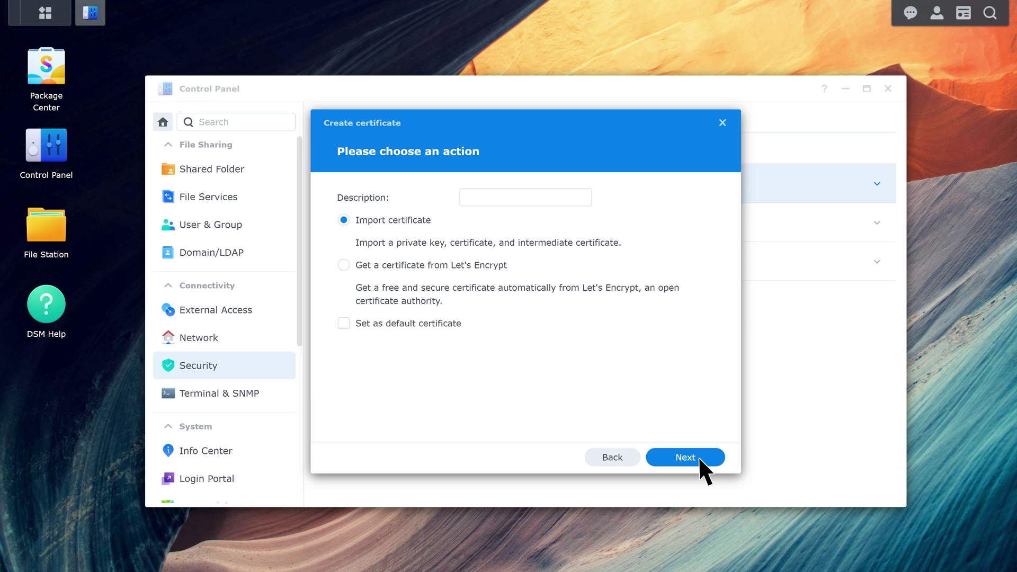
{"action": "left_click", "coordinate": [698, 456]}
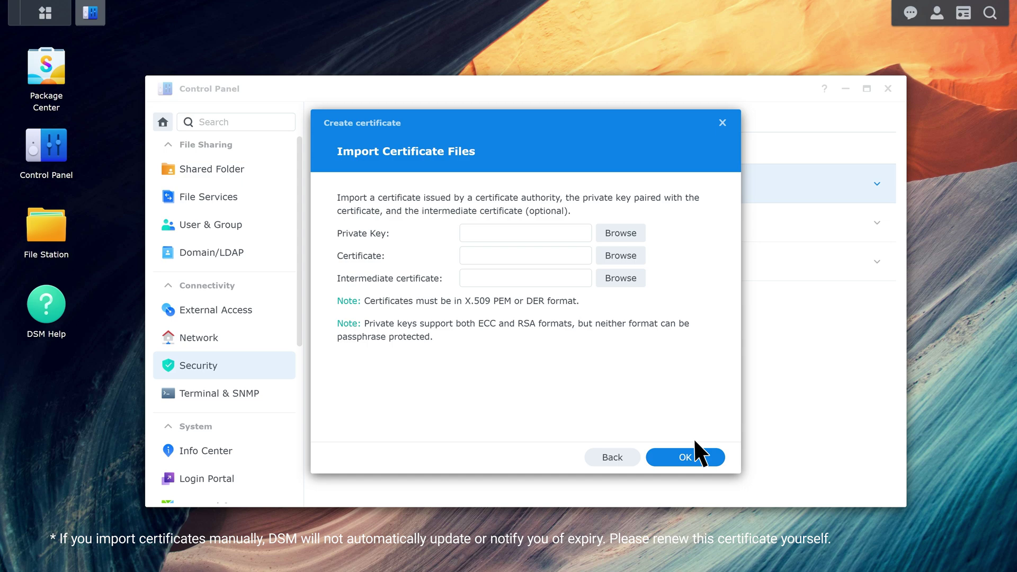
- Import server.key, YourDomainName.crt and the CA certificate file as the new certificate
{"action": "left_click", "coordinate": [639, 232]}
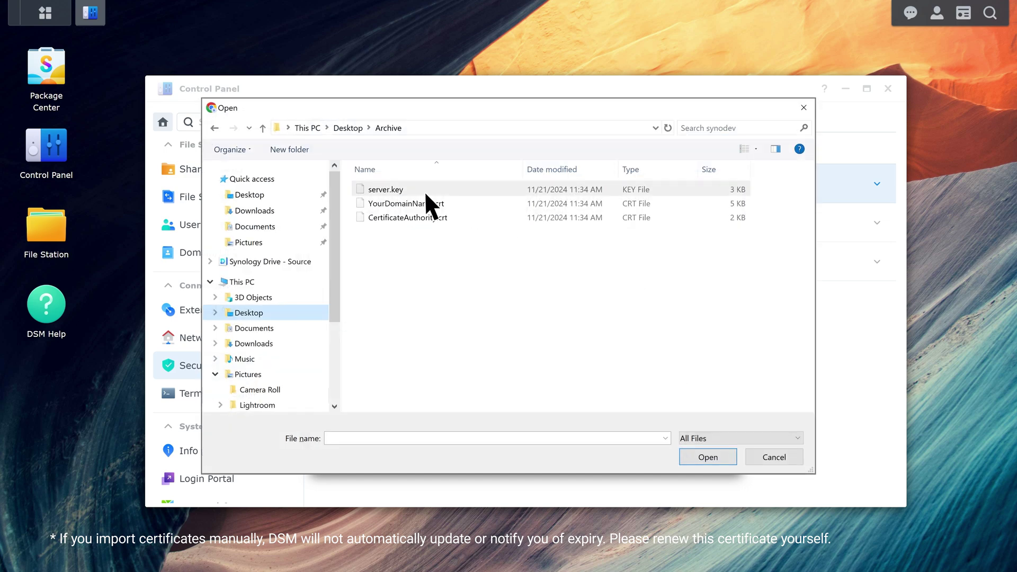
{"action": "double_click", "coordinate": [408, 188]}
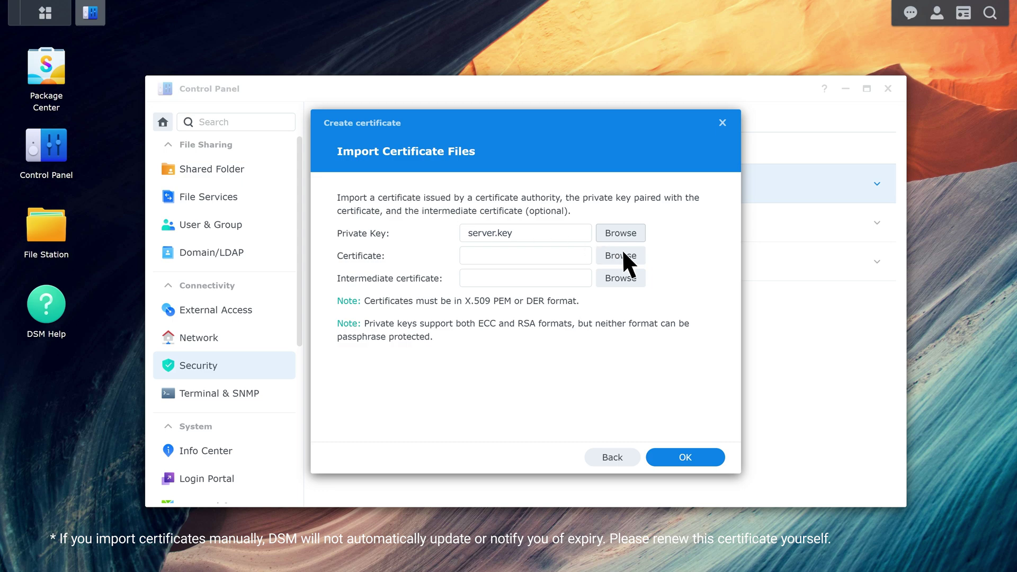
{"action": "left_click", "coordinate": [638, 255]}
{"action": "double_click", "coordinate": [448, 204]}
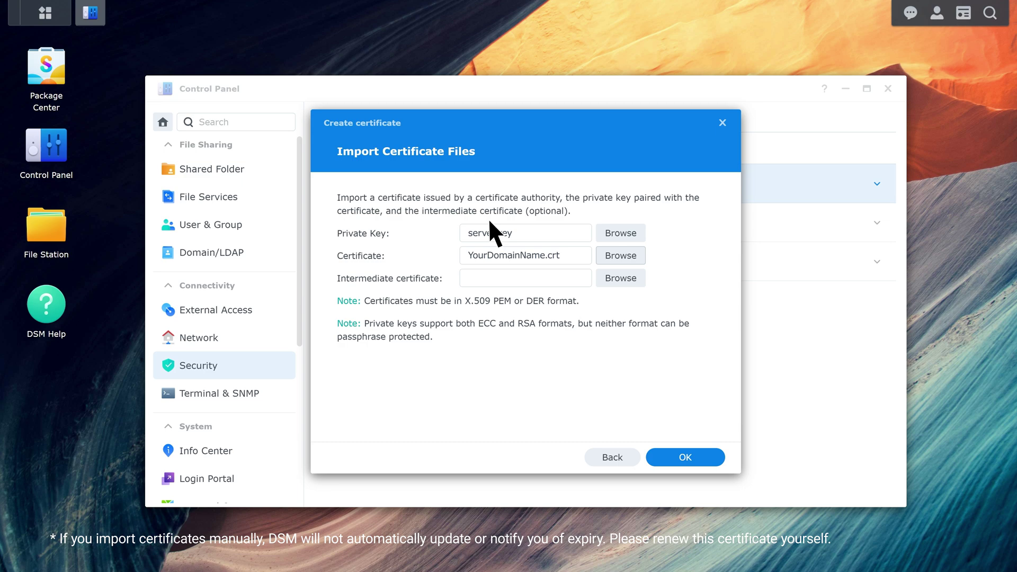
{"action": "left_click", "coordinate": [638, 277]}
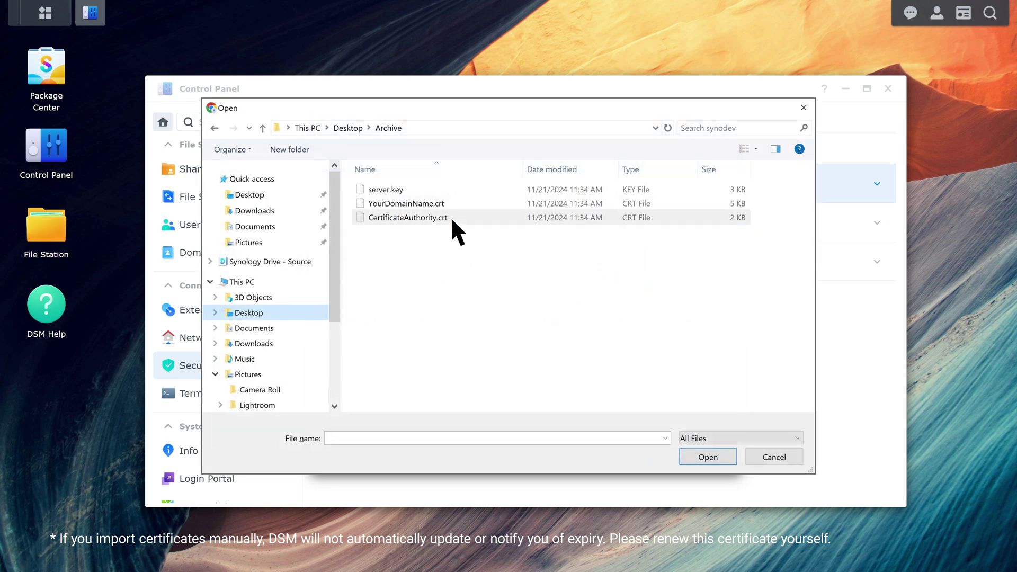
{"action": "double_click", "coordinate": [450, 217]}
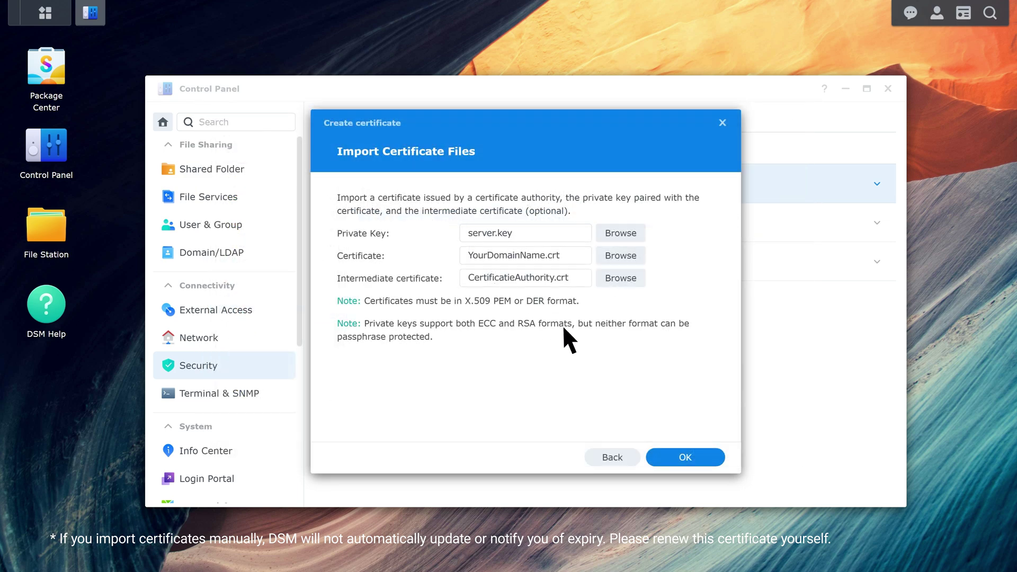
{"action": "left_click", "coordinate": [685, 457]}
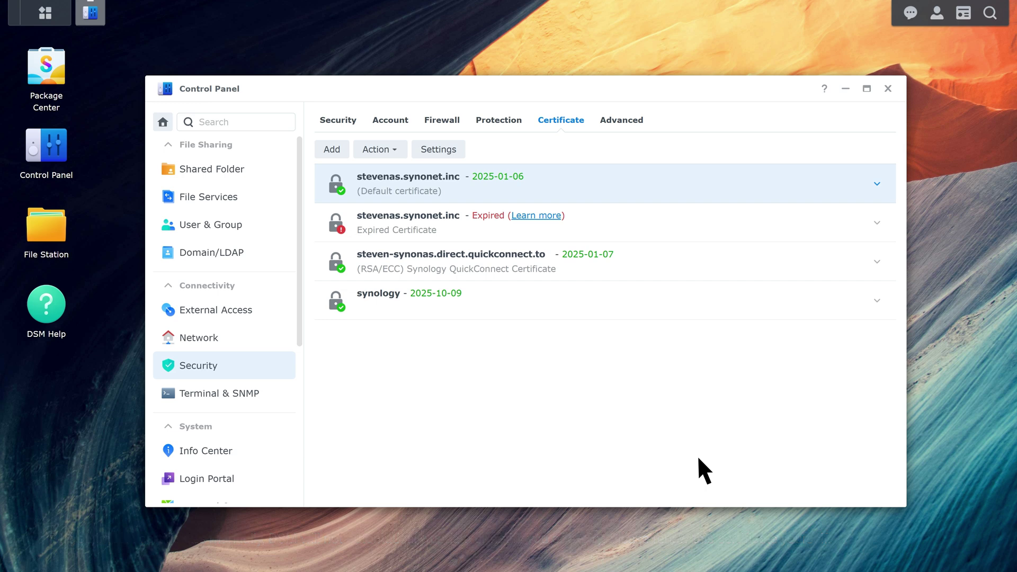
- Assign the default stevenas.synonet.inc certificate to Synology Drive Server and apply
{"action": "left_click", "coordinate": [460, 151]}
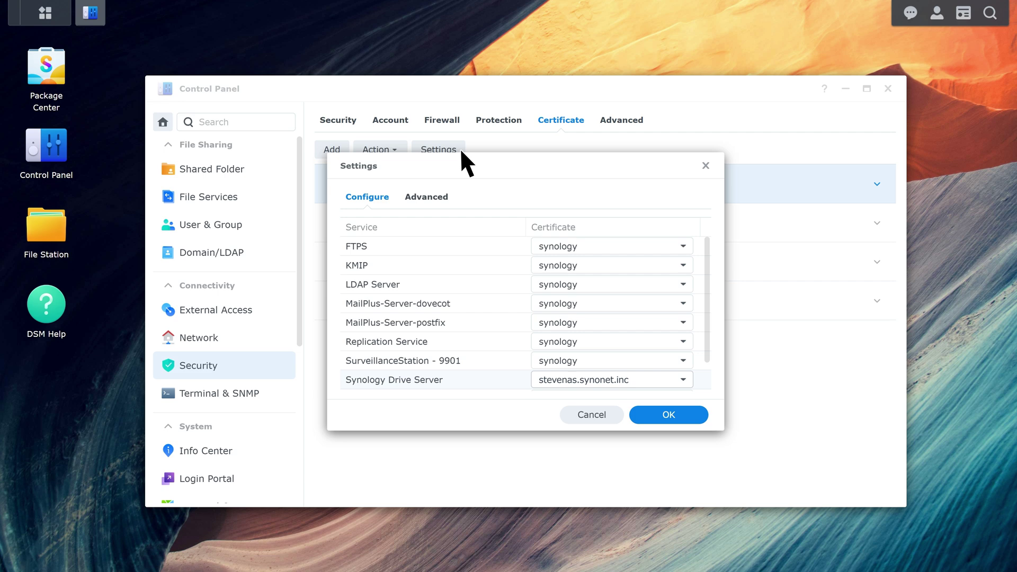
{"action": "left_click", "coordinate": [679, 379]}
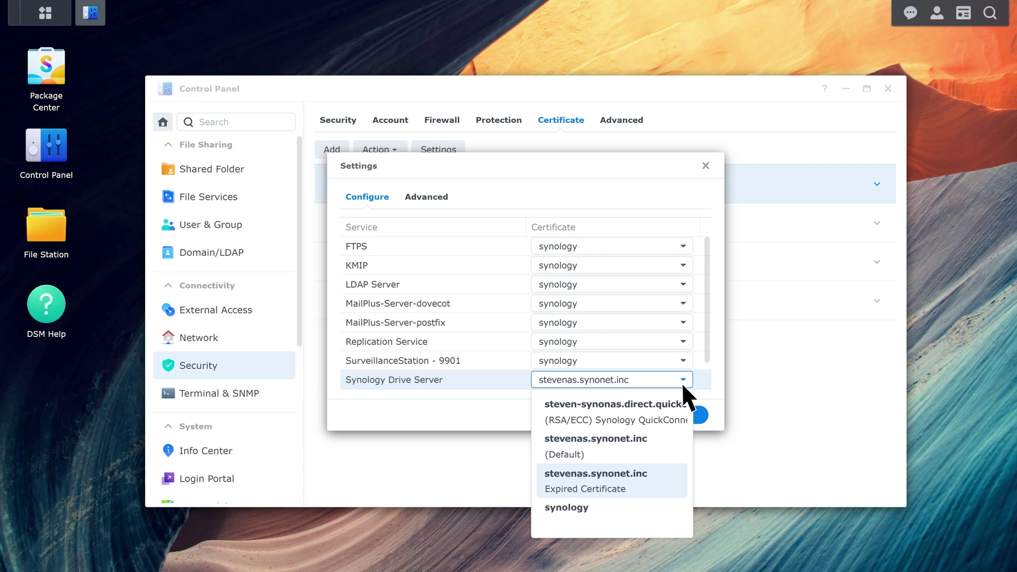
{"action": "left_click", "coordinate": [659, 445]}
{"action": "left_click", "coordinate": [681, 415]}
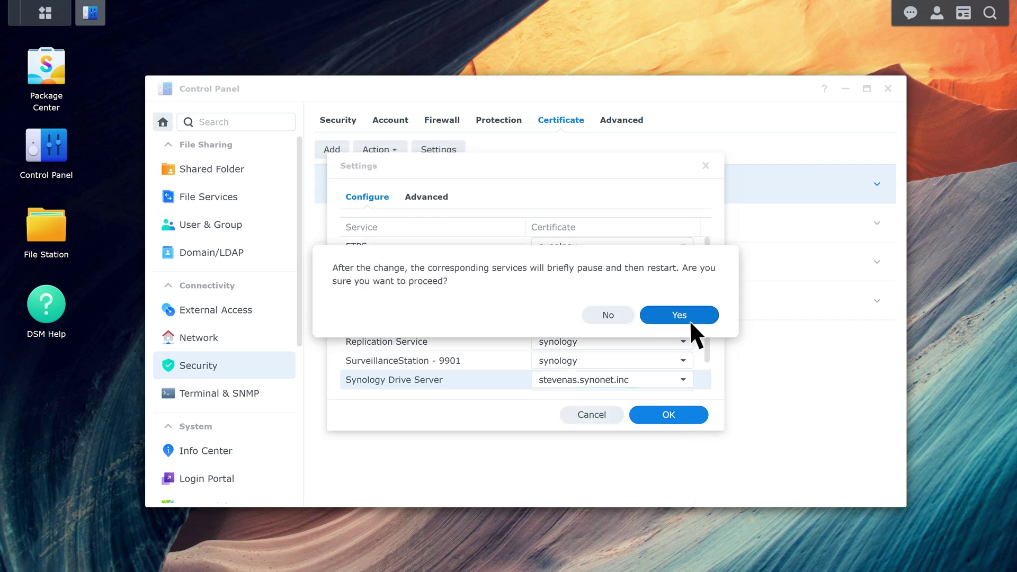